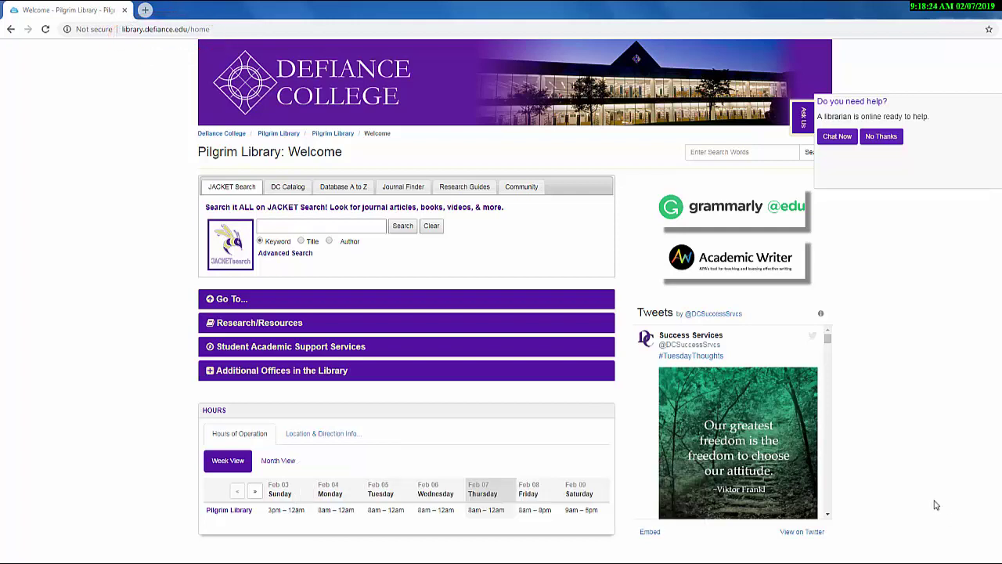
- Open the Nexis Uni database from the library's A-to-Z database list and dismiss the Company Dossier tip
click(354, 190)
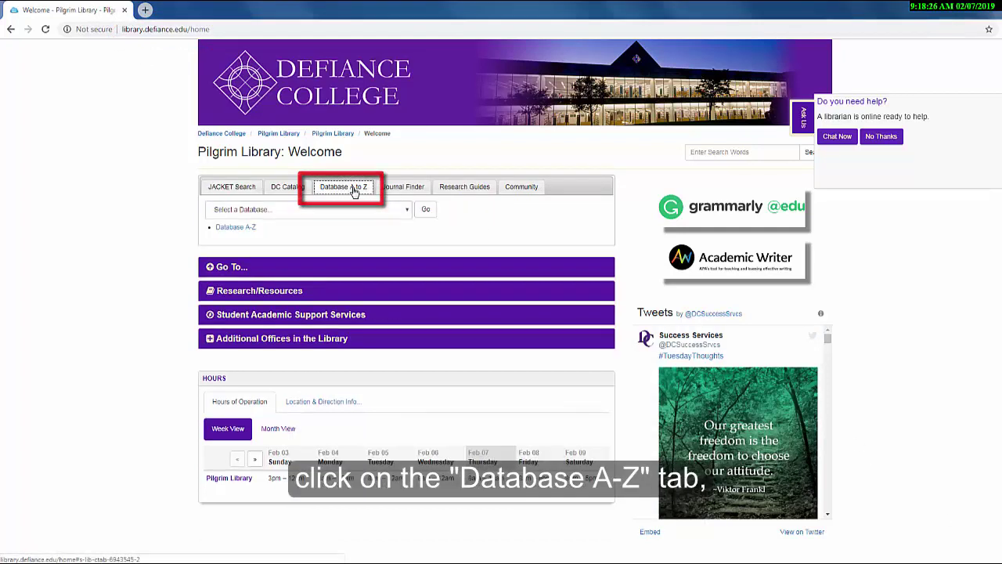
click(407, 214)
drag(408, 235, 401, 316)
click(395, 333)
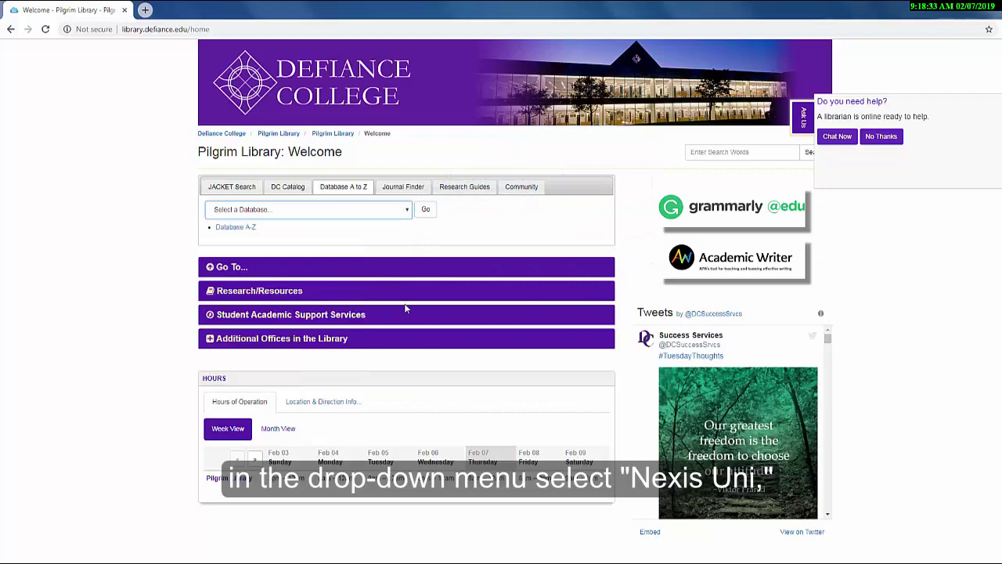
click(425, 209)
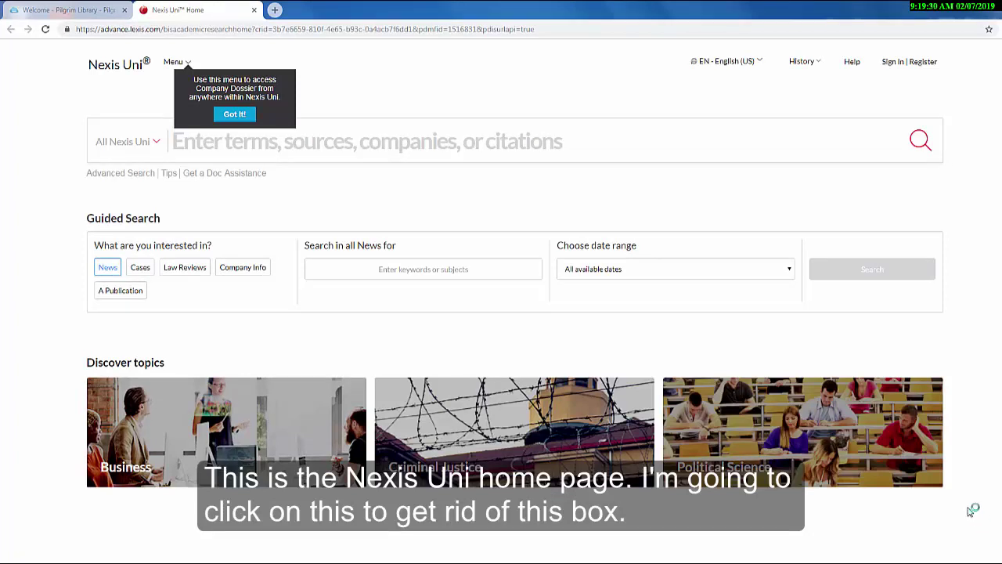
click(248, 115)
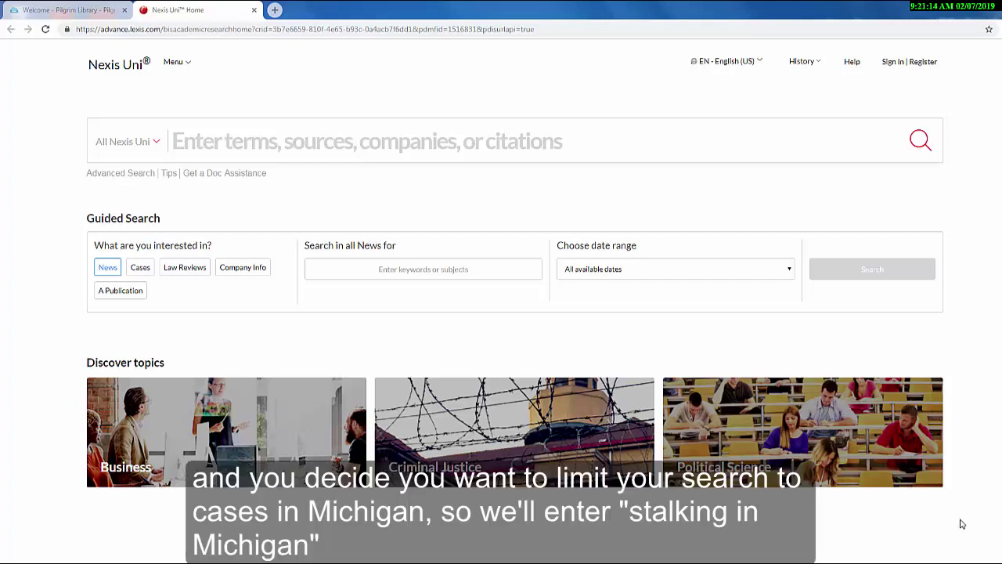
- Search all of Nexis Uni for "stalking in michigan"
click(379, 144)
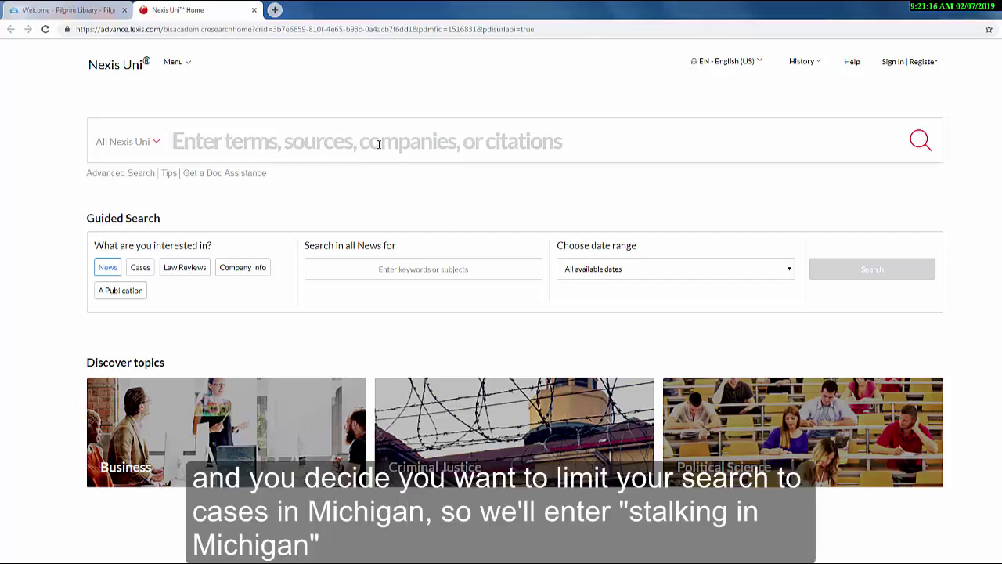
text(stalkin)
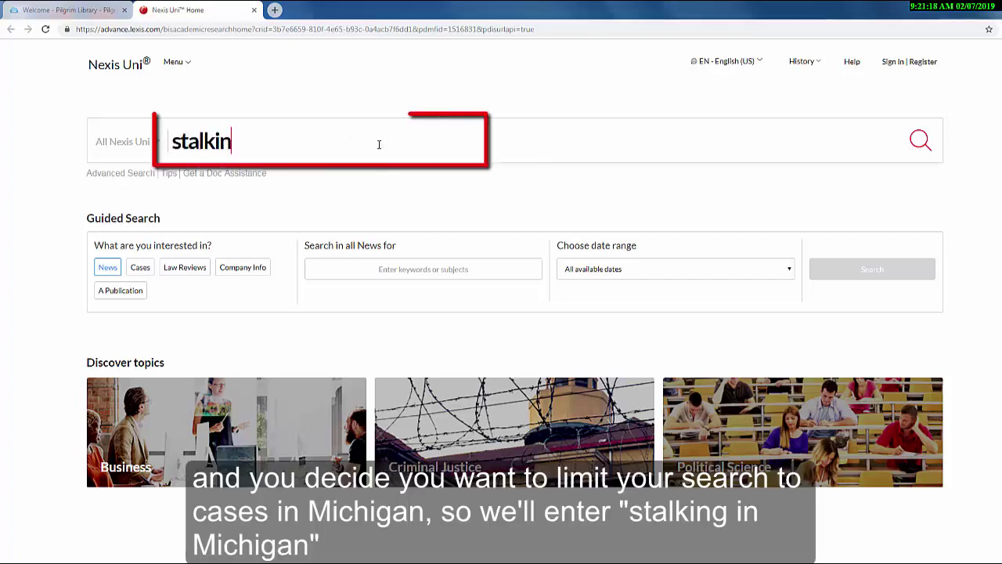
text(g in michigan)
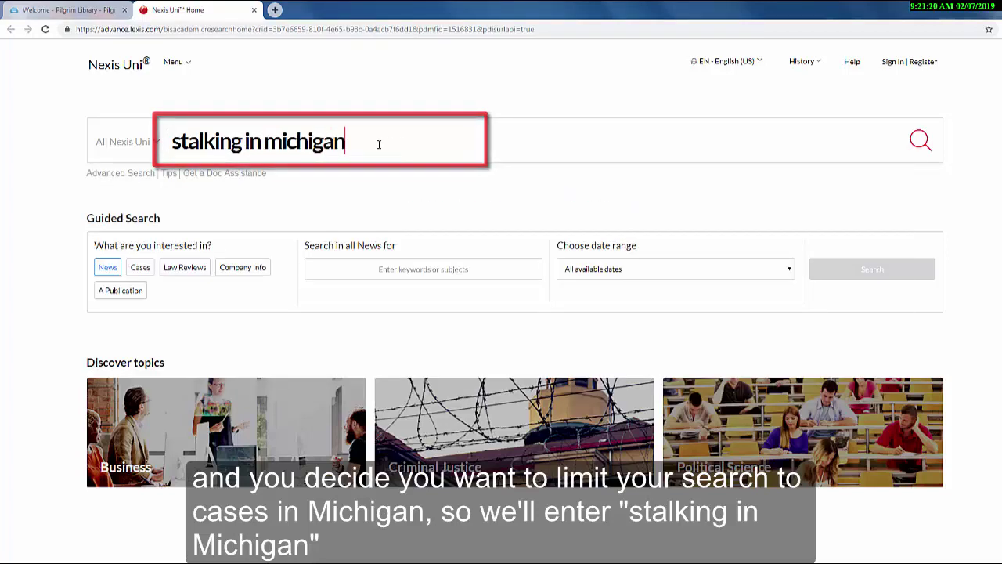
click(920, 143)
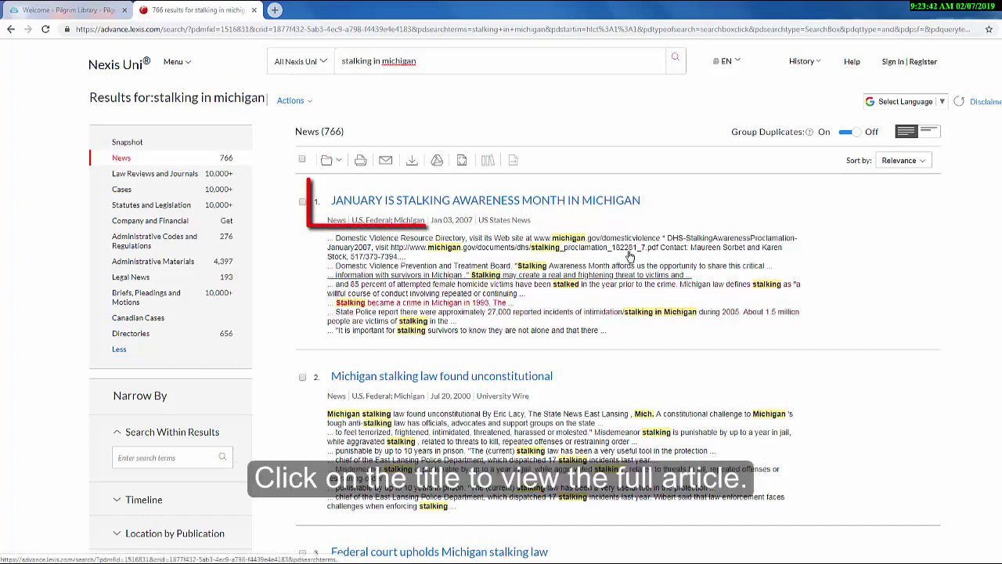
- Open the article "JANUARY IS STALKING AWARENESS MONTH IN MICHIGAN" and preview its export citation in MLA, then in APA format
click(554, 205)
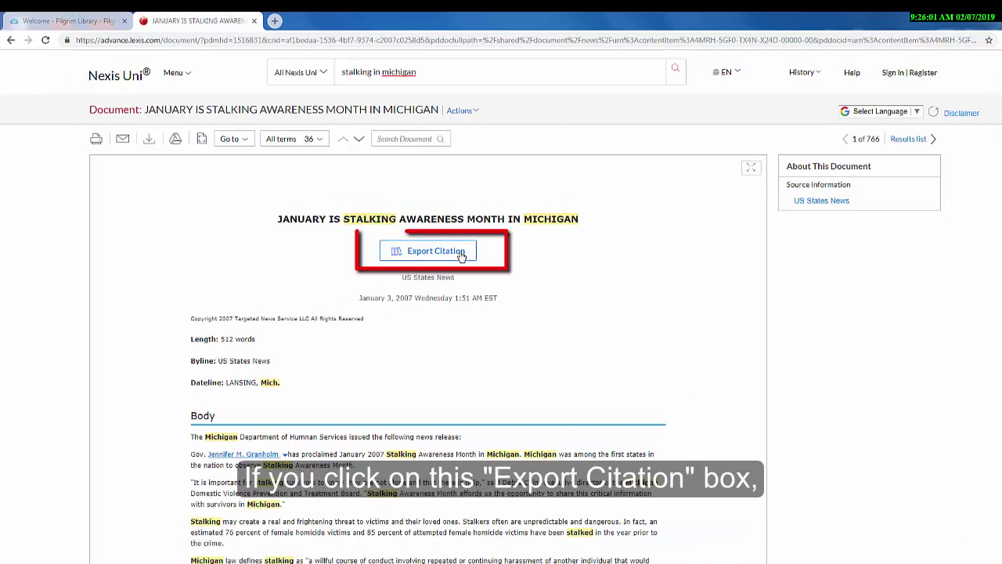
click(462, 255)
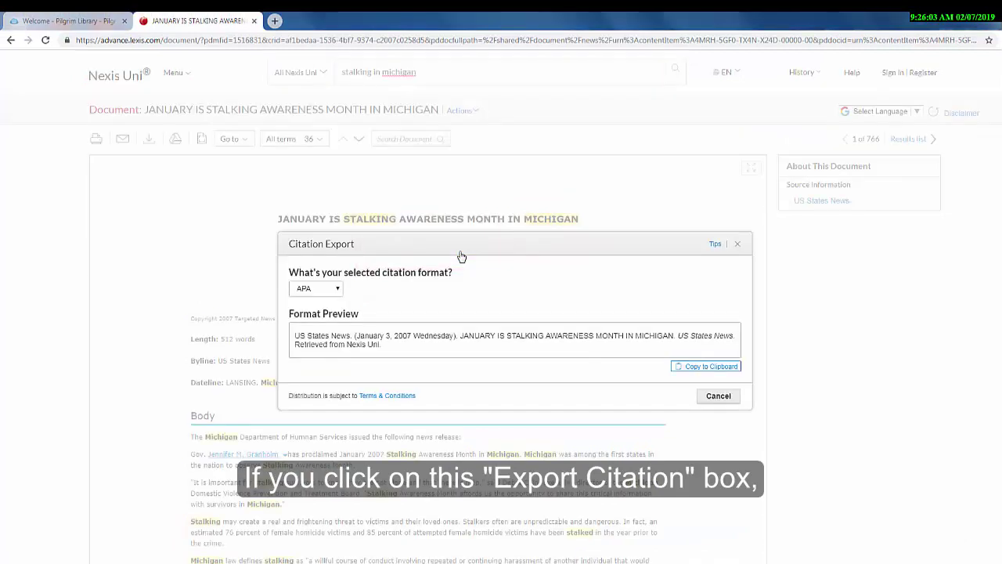
click(339, 289)
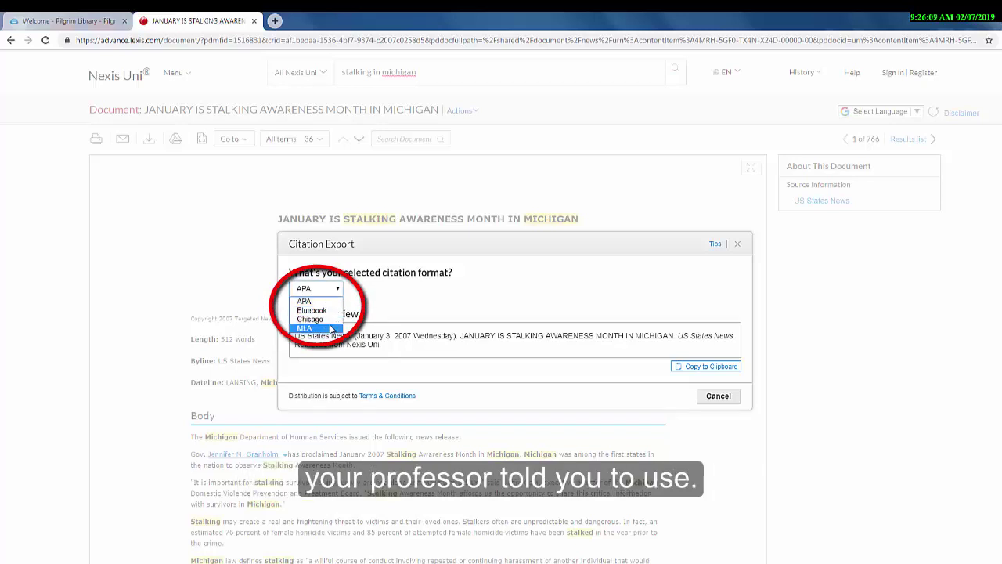
click(330, 329)
click(336, 289)
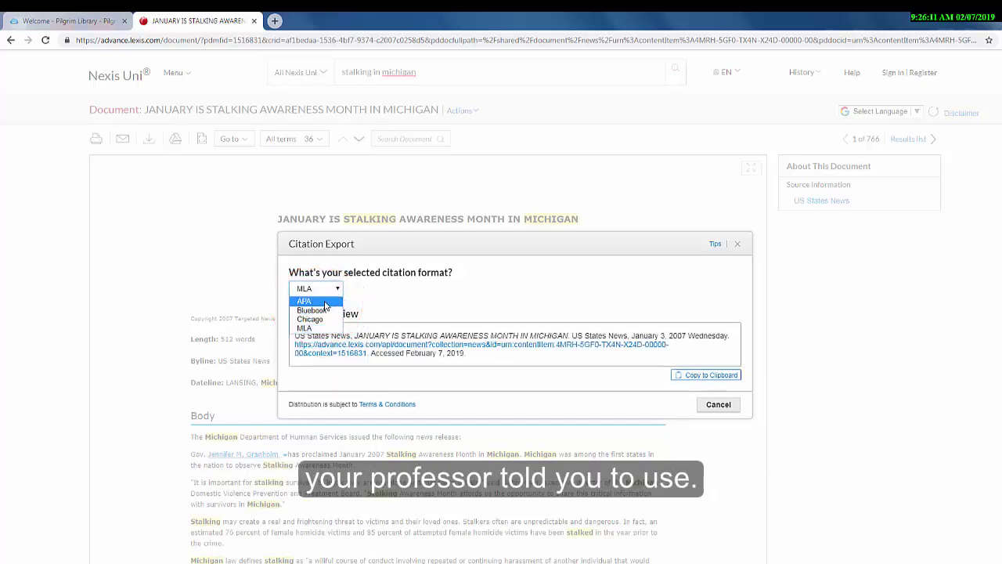
click(326, 303)
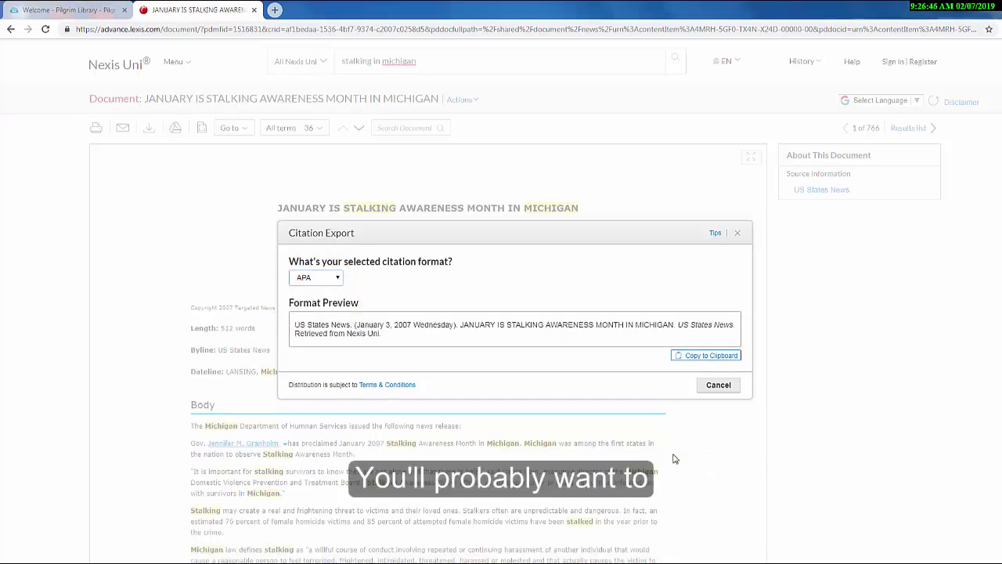
- Select the full APA citation text for copying and close the citation export
drag(296, 324, 394, 339)
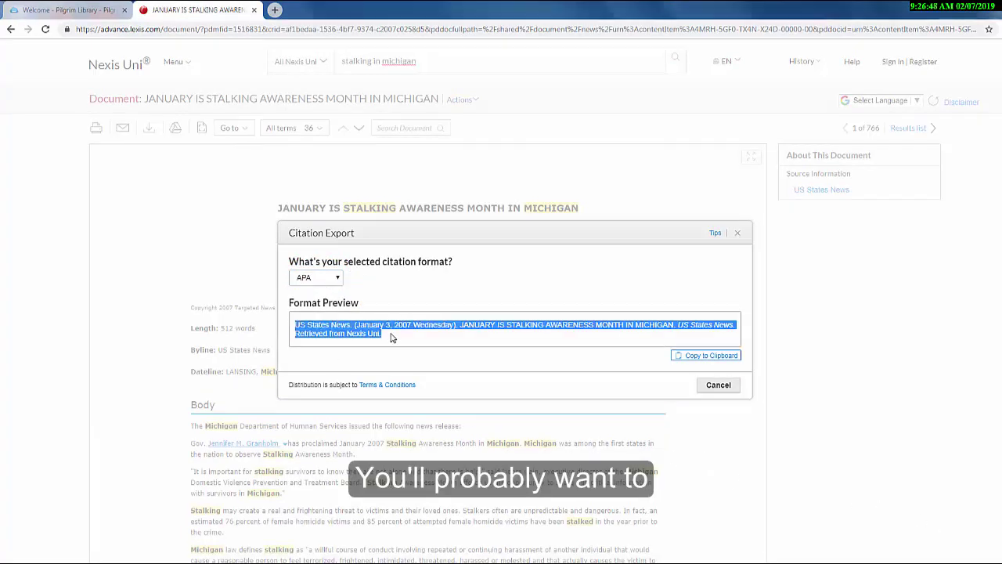
right_click(392, 326)
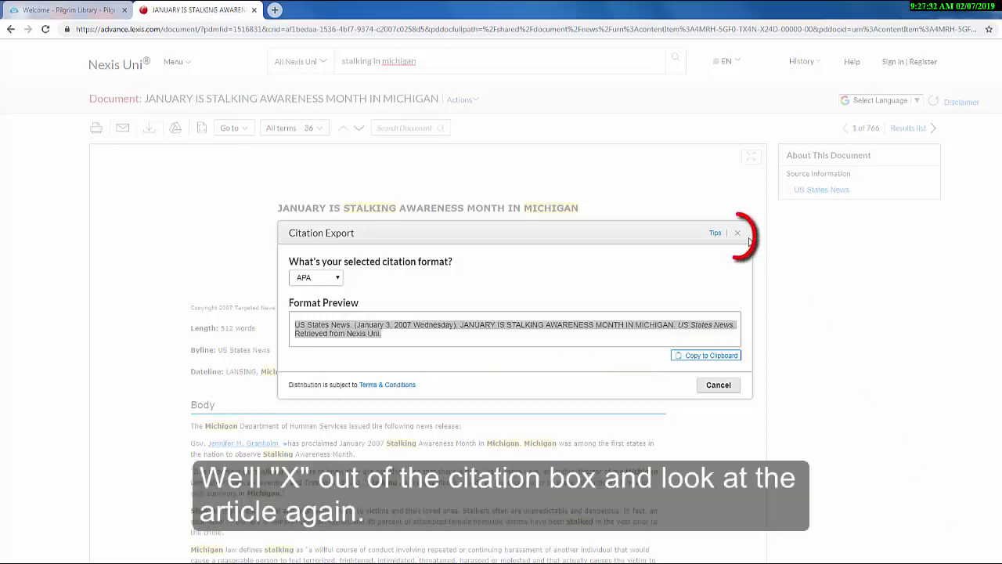
click(739, 235)
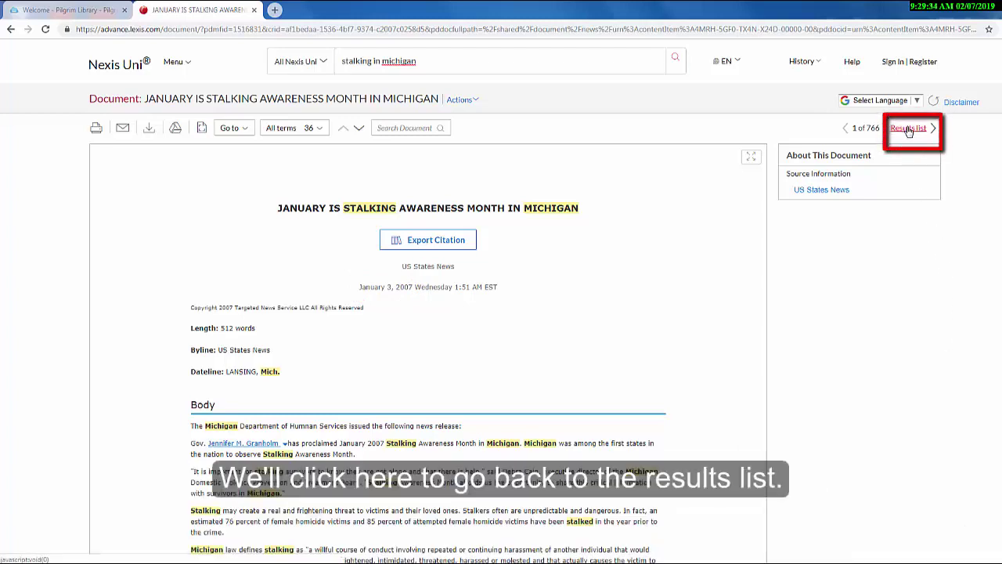
- Return to the results list and limit the timeline to 01/01/2009 through 12/31/2019
click(908, 130)
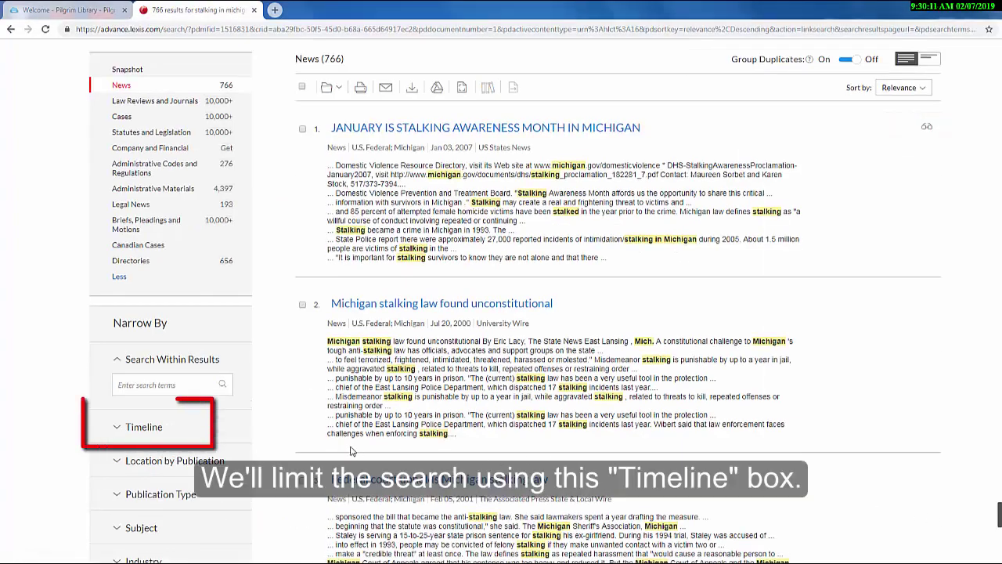
click(149, 429)
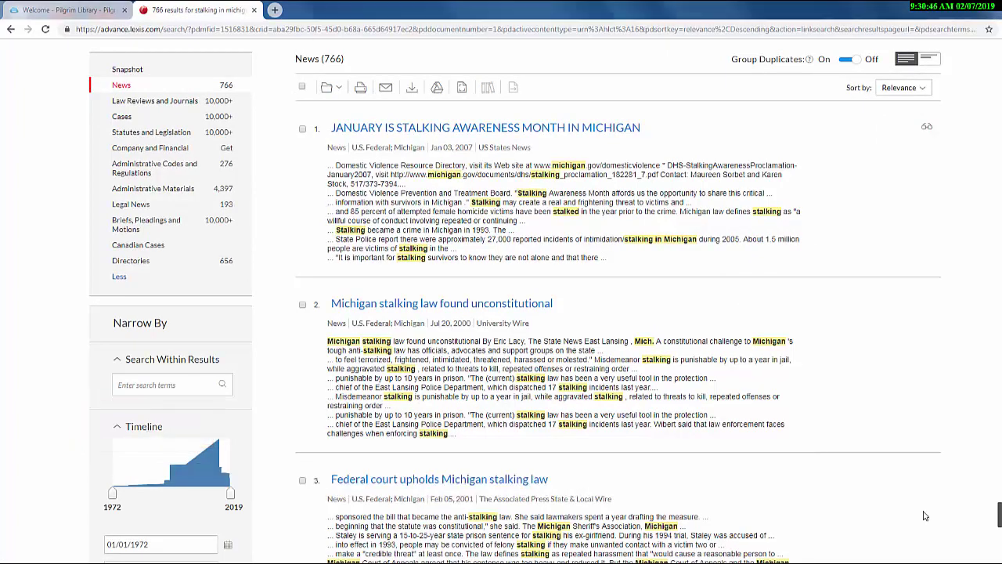
scroll(925, 516, down, 2)
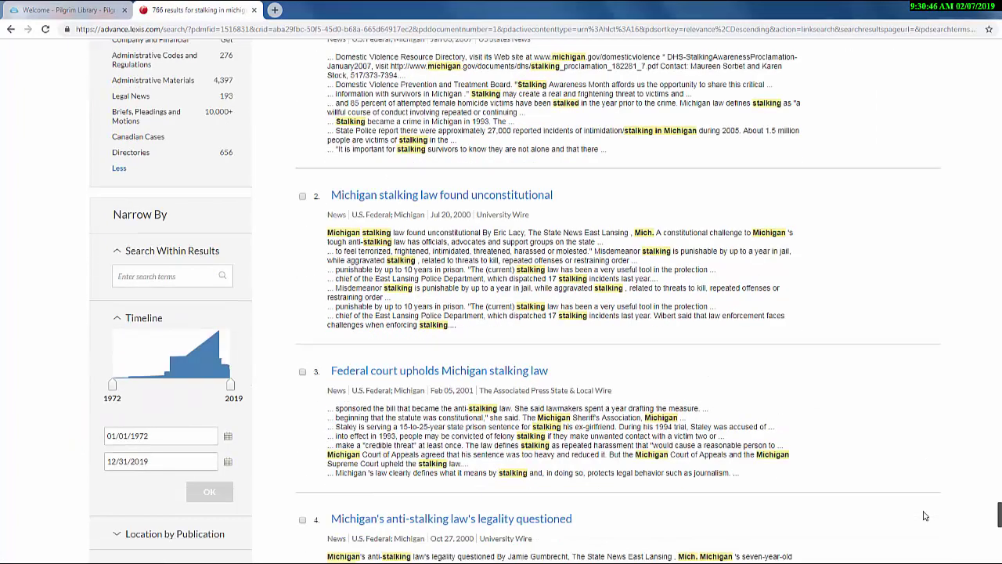
scroll(925, 516, down, 1)
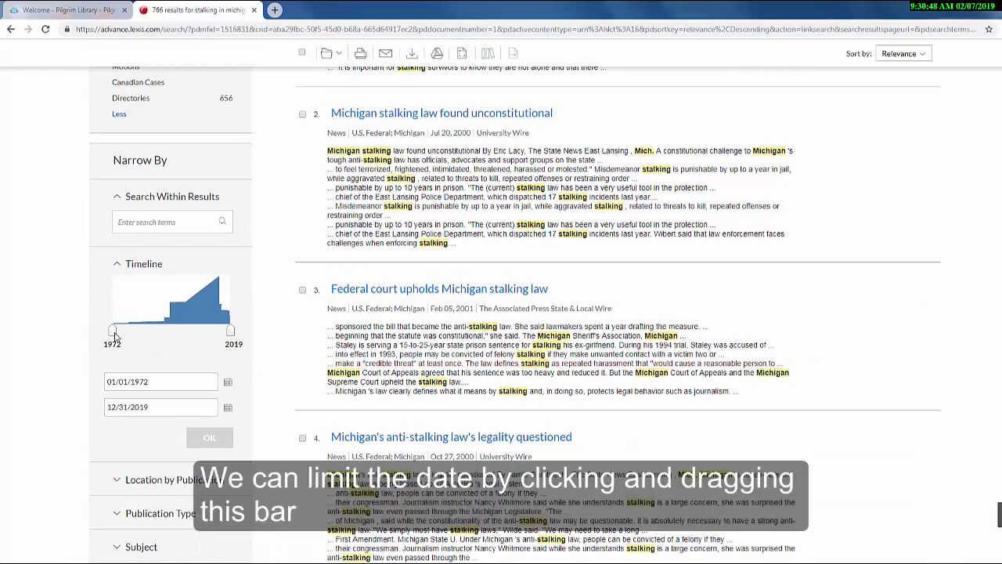
drag(114, 335, 205, 335)
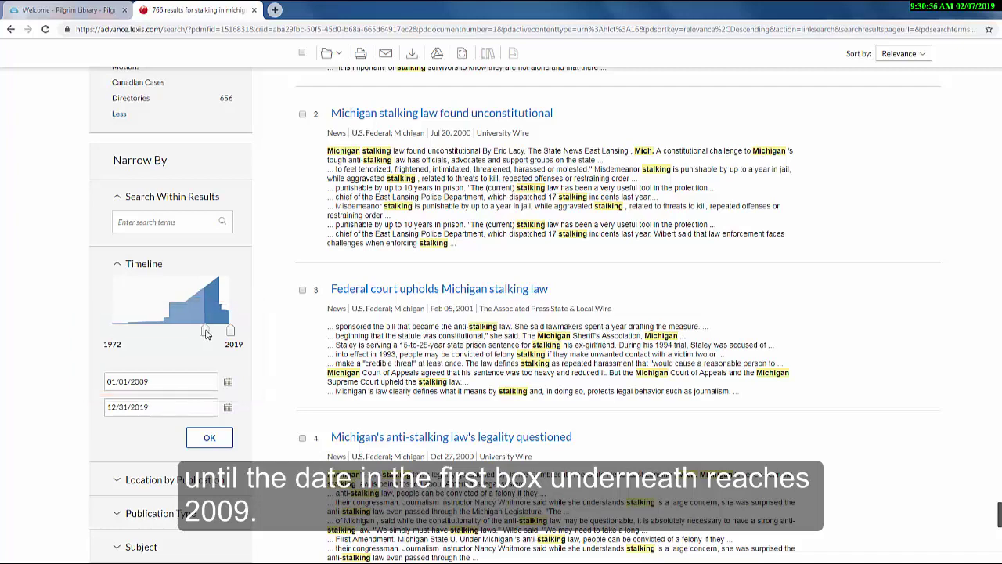
click(212, 437)
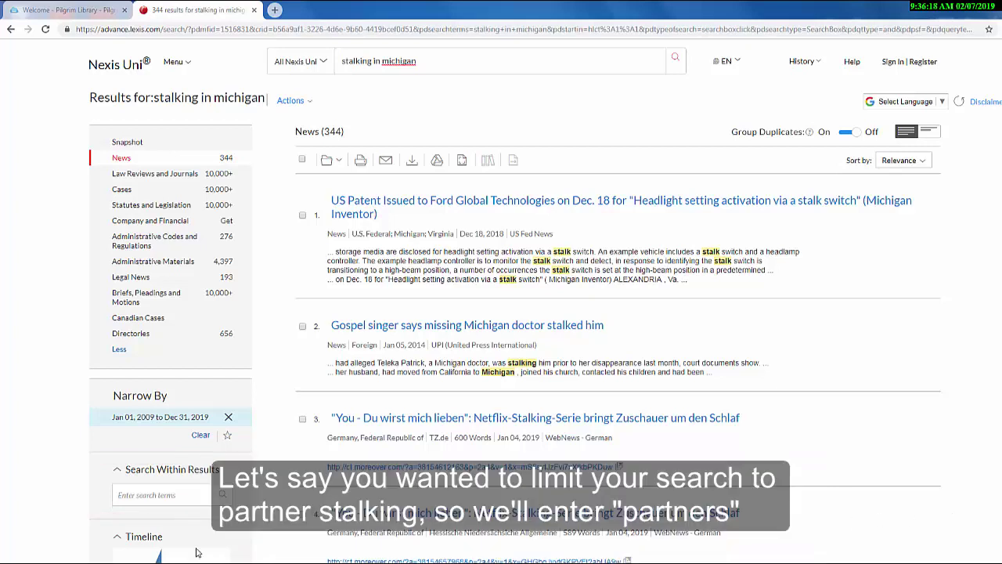
- Narrow the stalking results further by searching within them for "partners"
click(171, 494)
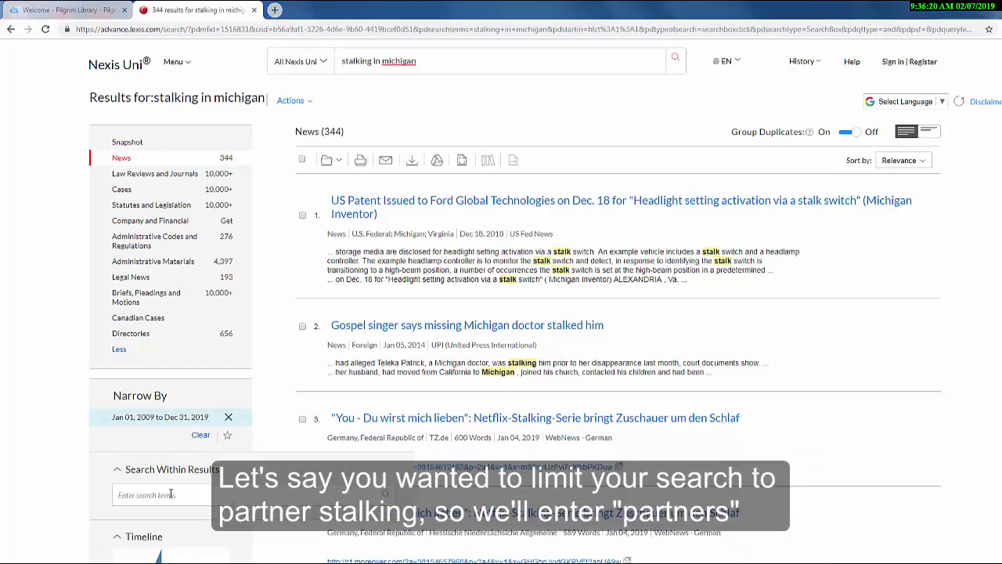
text(part)
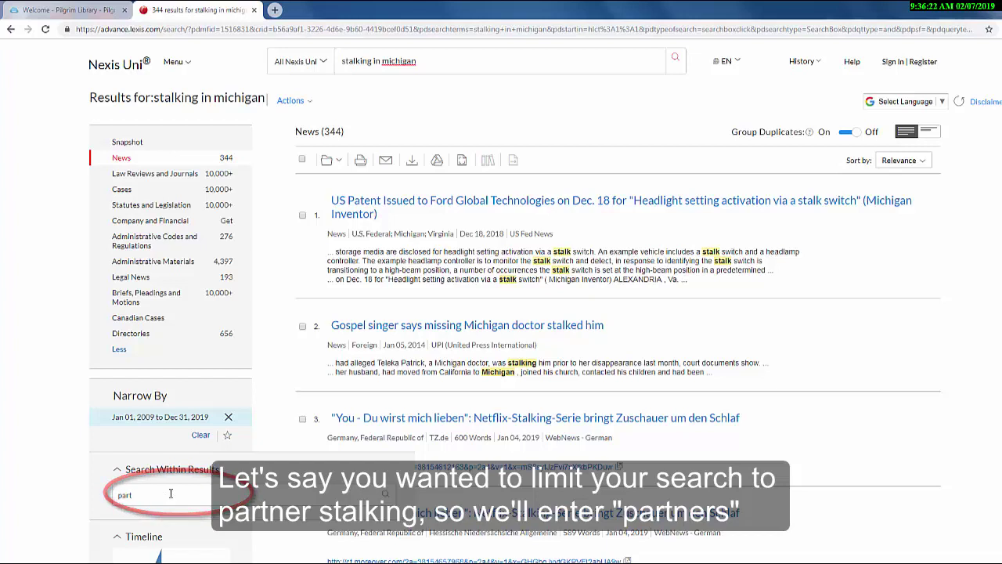
text(ners)
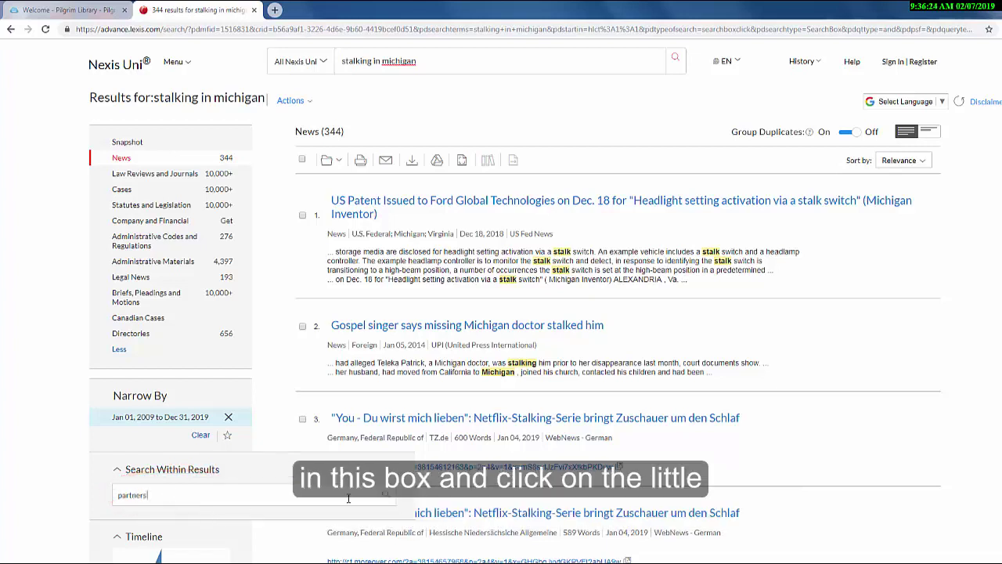
click(385, 495)
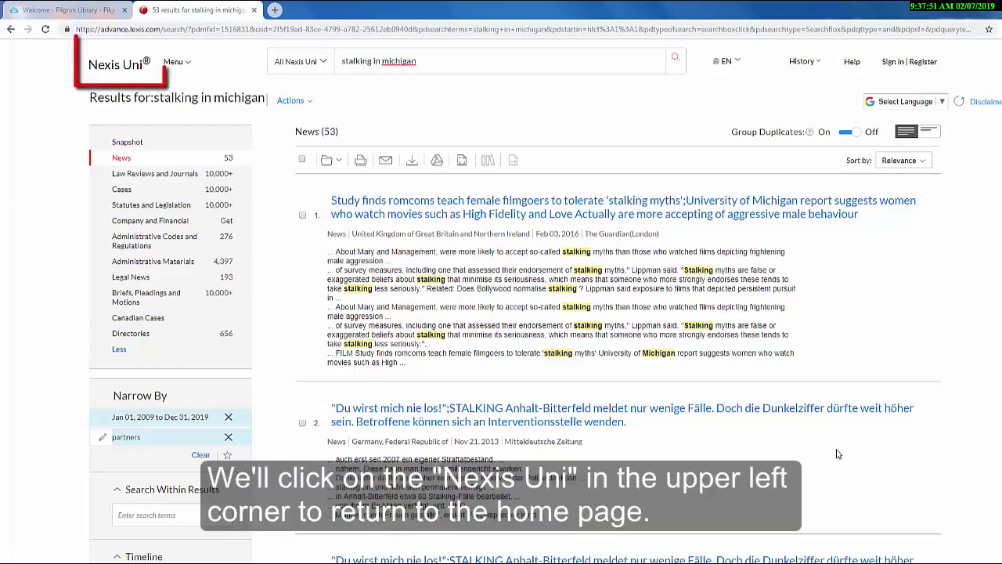
- Return to the Nexis Uni home page and search for "crime in panama"
click(113, 68)
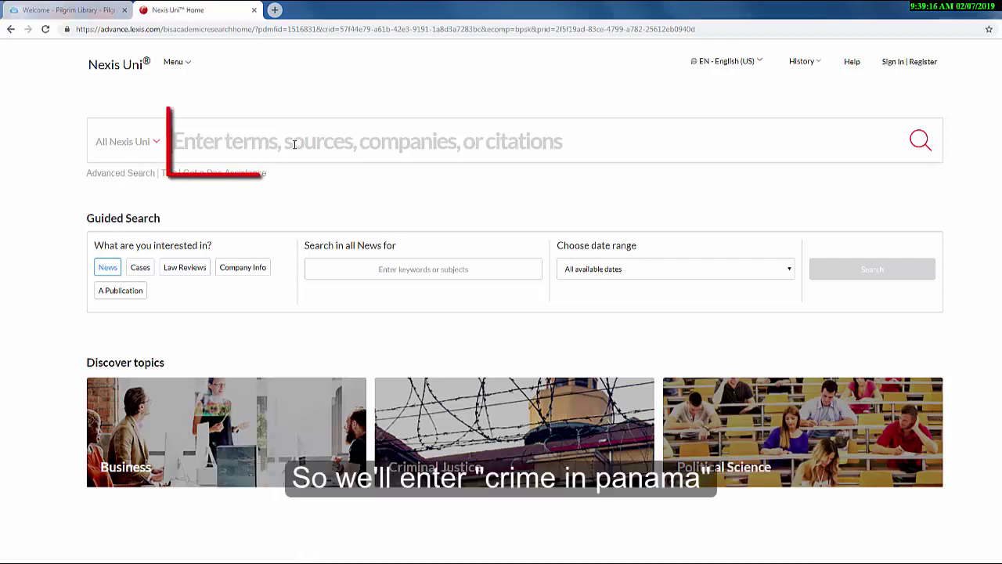
text(crime in )
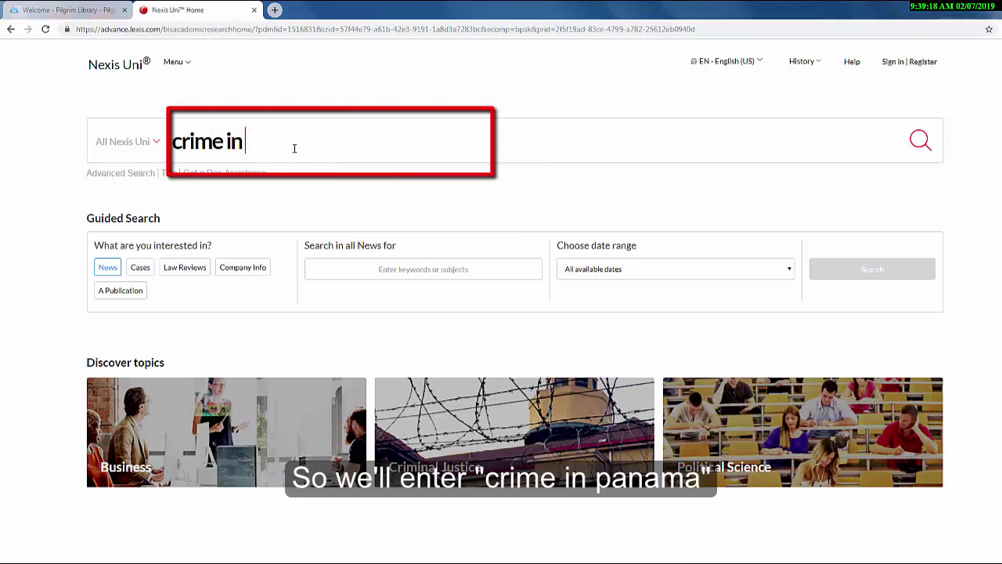
text(panama)
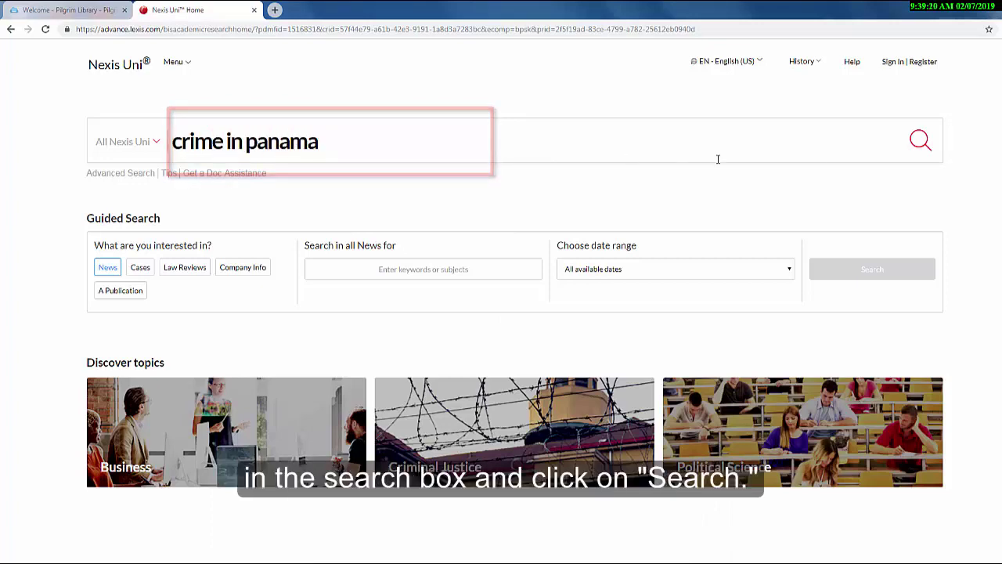
click(920, 140)
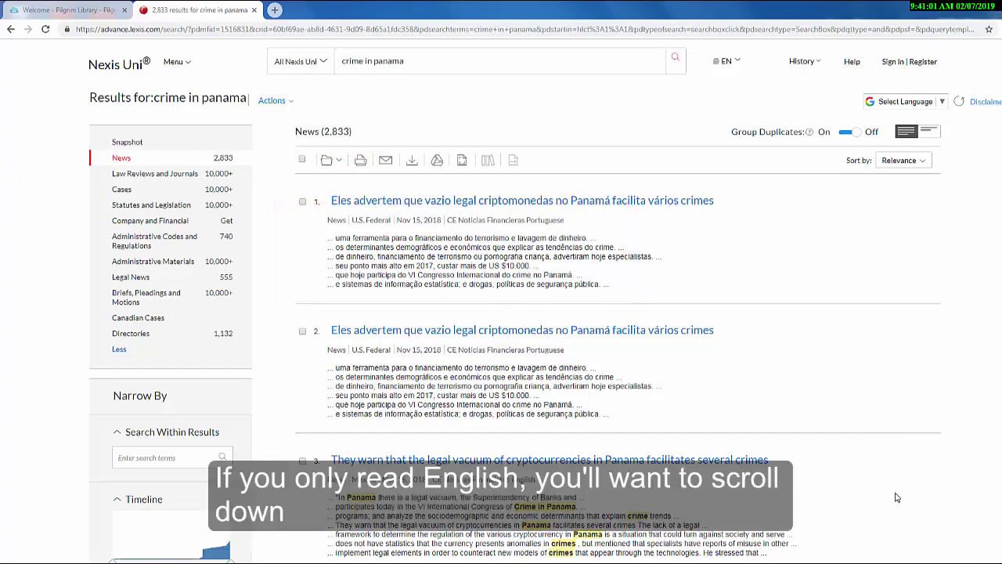
- Limit the Panama crime results to English-language documents and look over the other narrowing filters
scroll(896, 497, down, 6)
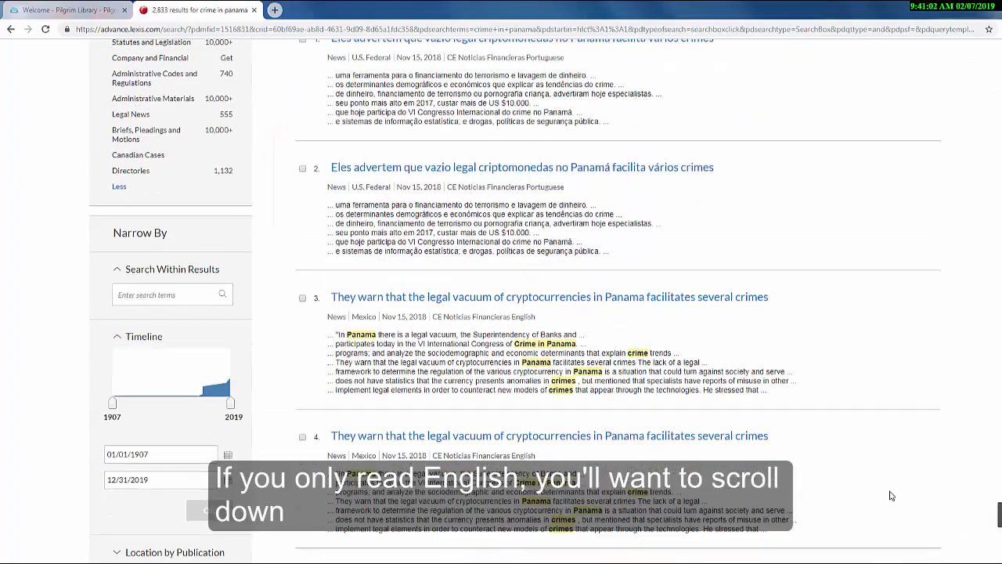
scroll(890, 495, down, 3)
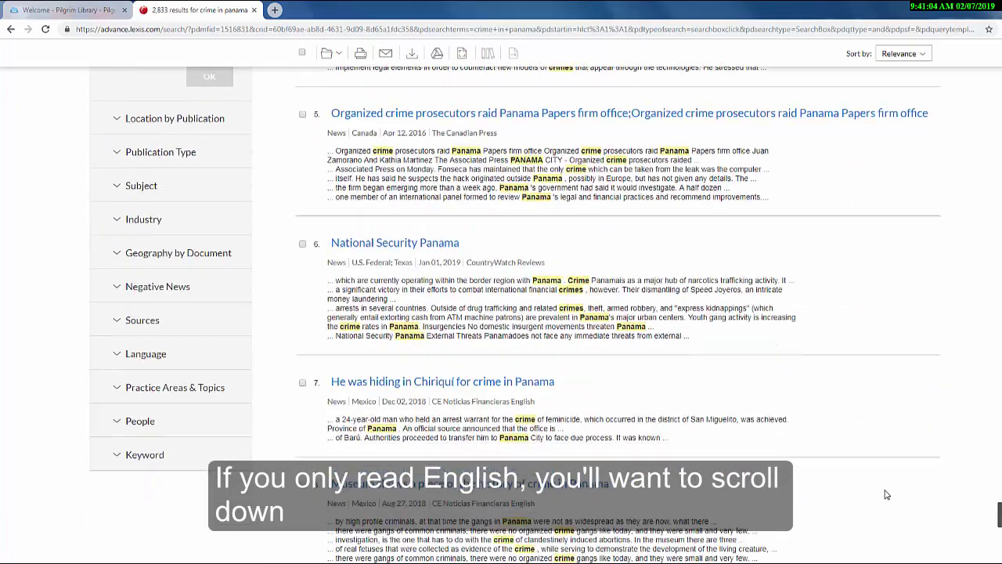
click(159, 357)
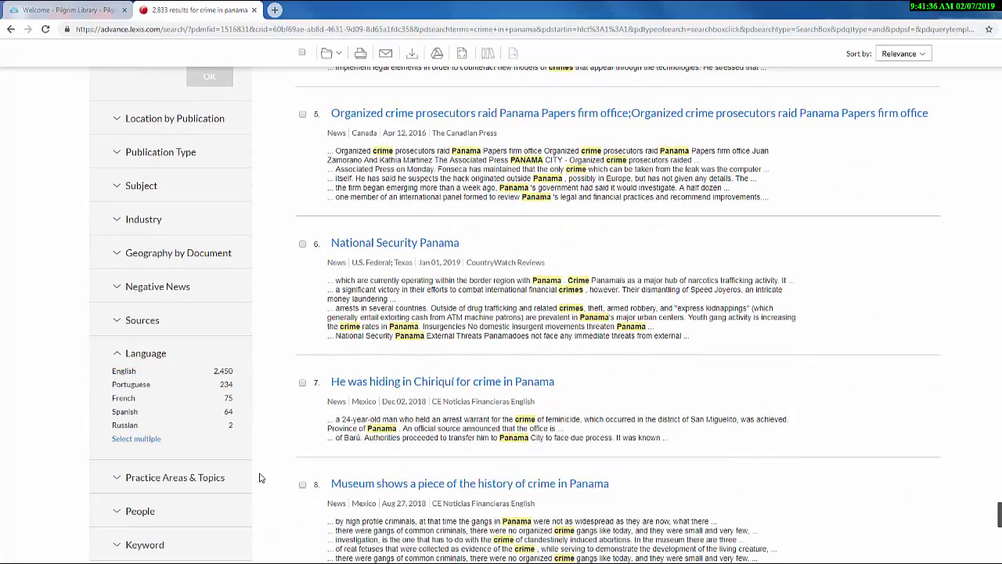
click(130, 374)
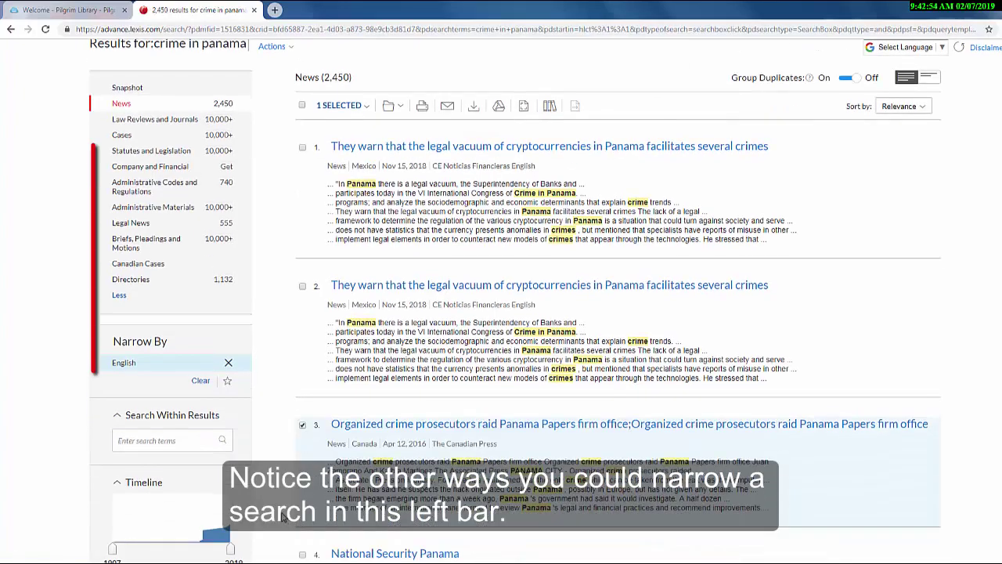
scroll(283, 516, down, 4)
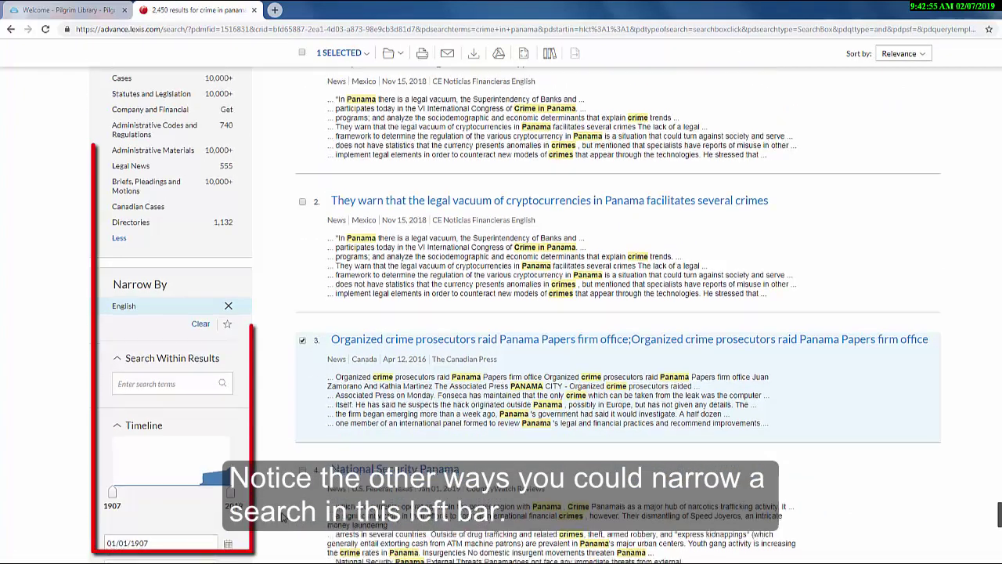
- Examine the remaining narrowing filters for the Panama crime results, from the timeline through publication type, geography and keyword
scroll(519, 314, down, 1)
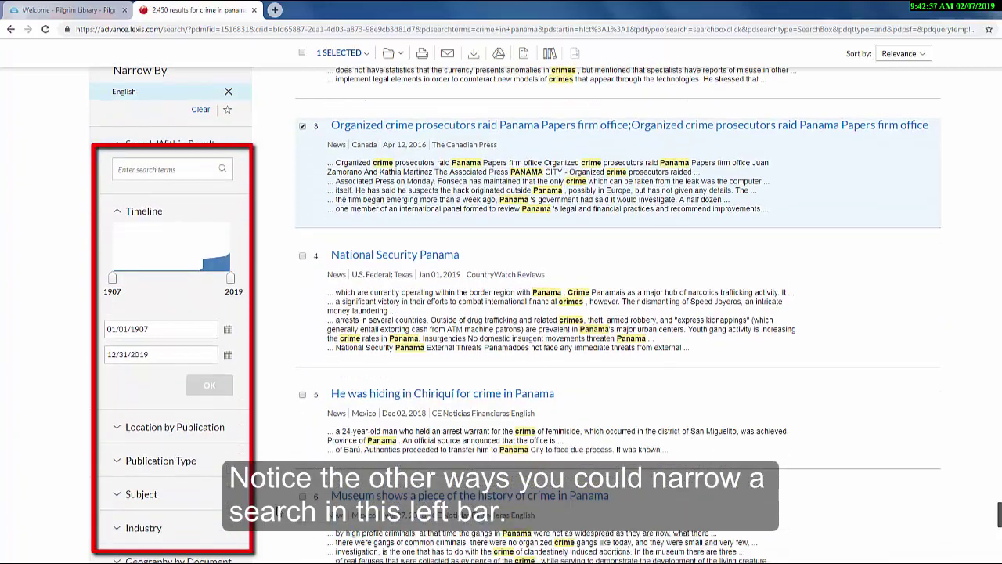
scroll(278, 510, down, 3)
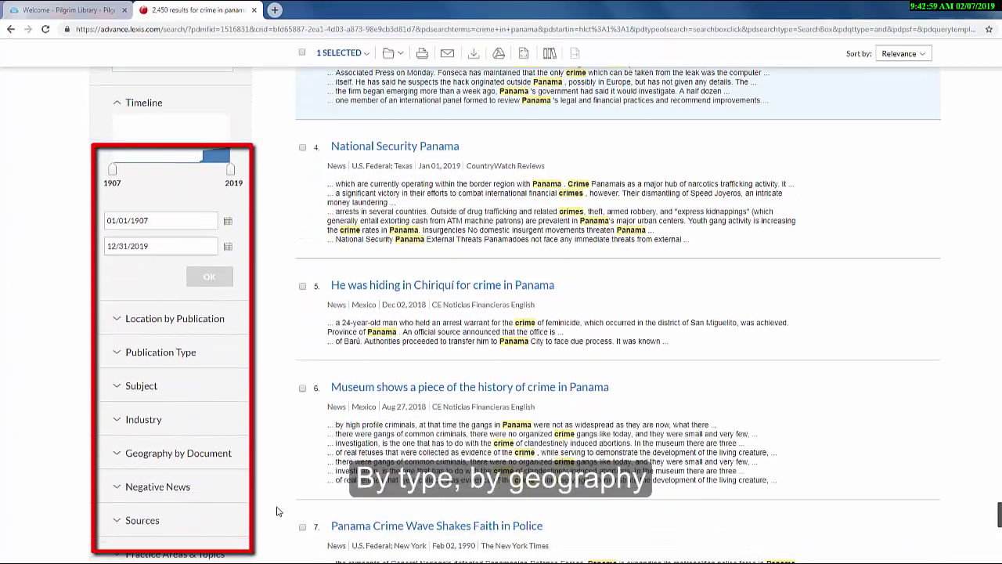
scroll(278, 511, down, 1)
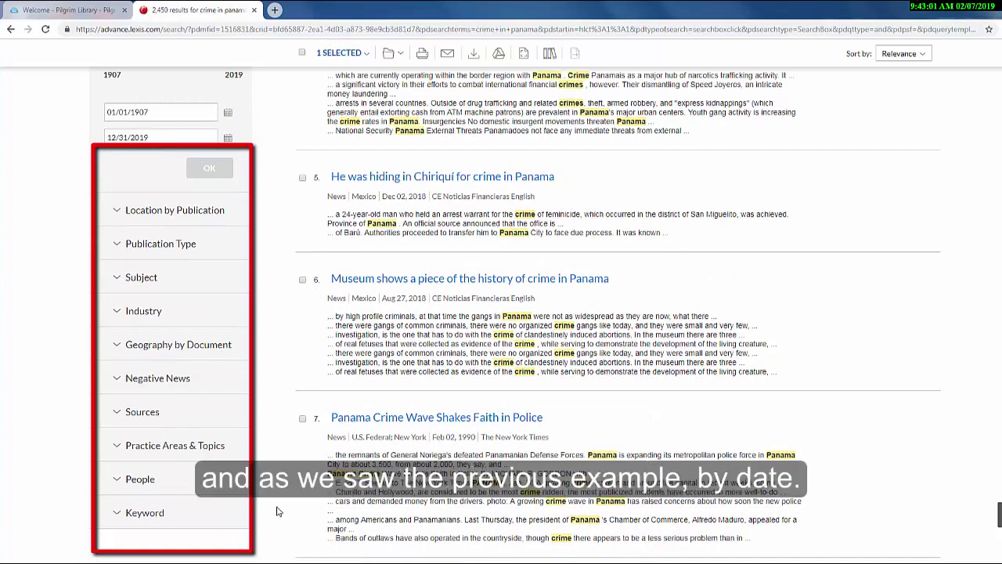
- Return to the Nexis Uni home page and run a Company Info guided search for the company profile of "jerseys game day grill"
scroll(278, 512, up, 2)
scroll(276, 511, up, 1)
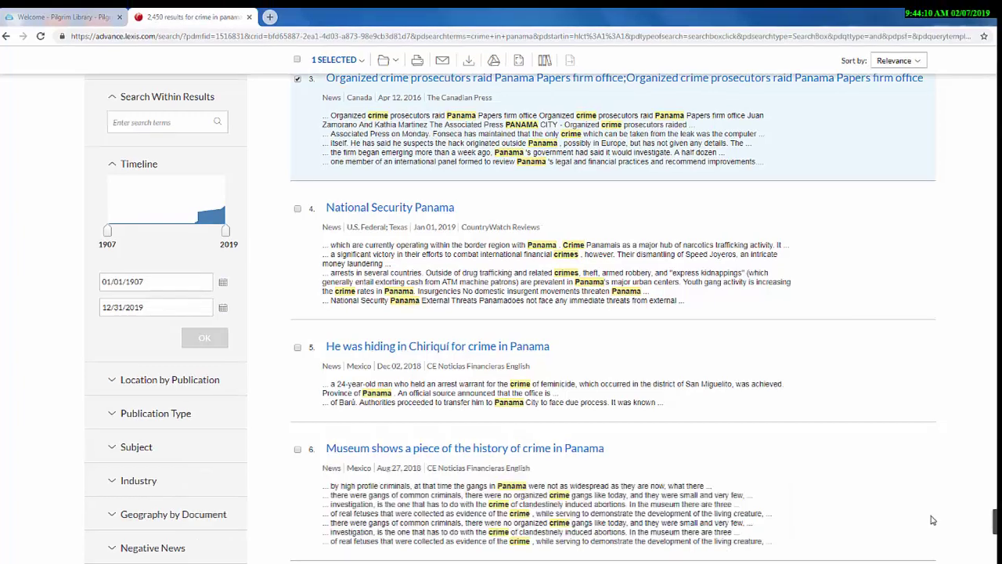
scroll(933, 520, up, 9)
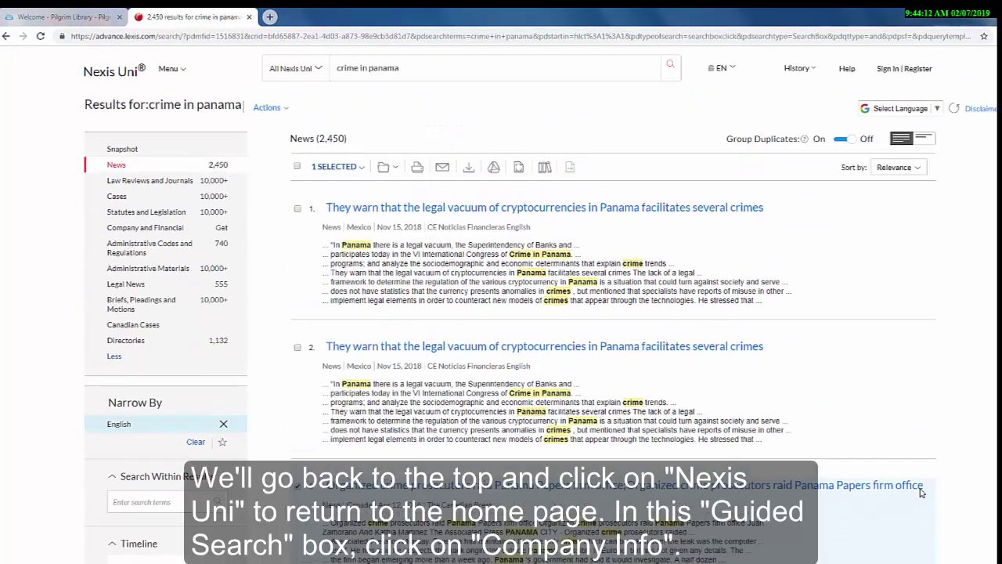
click(112, 71)
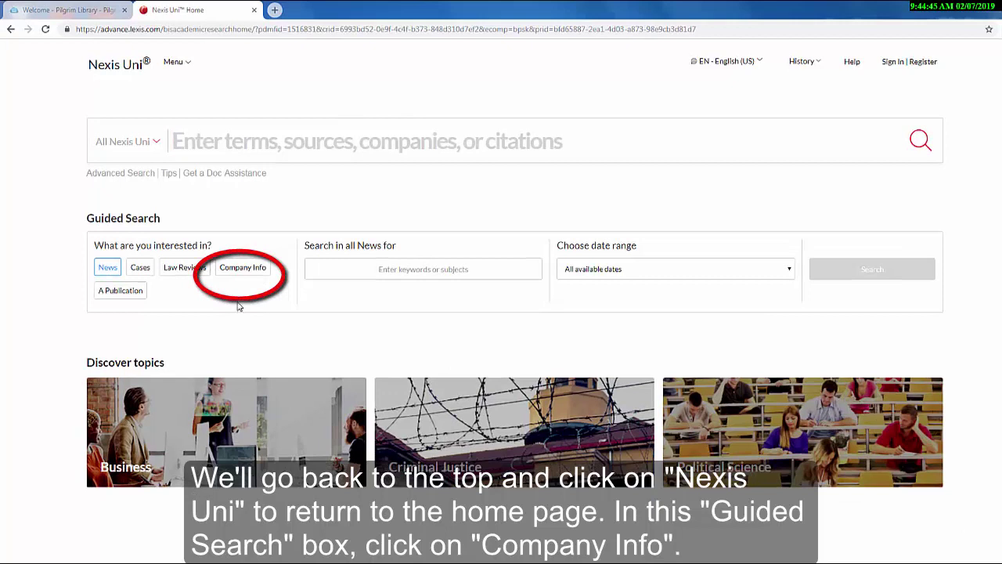
click(240, 271)
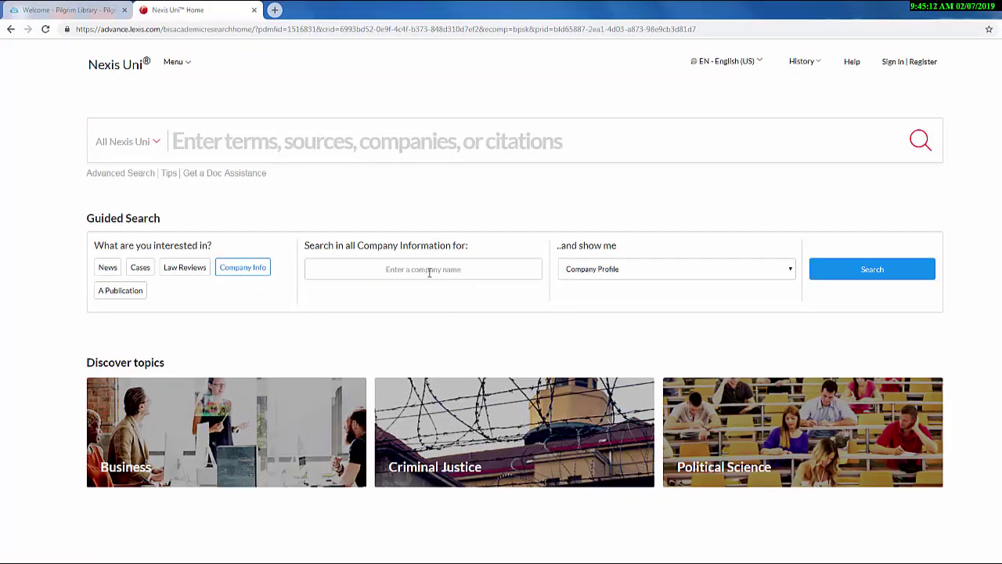
click(429, 270)
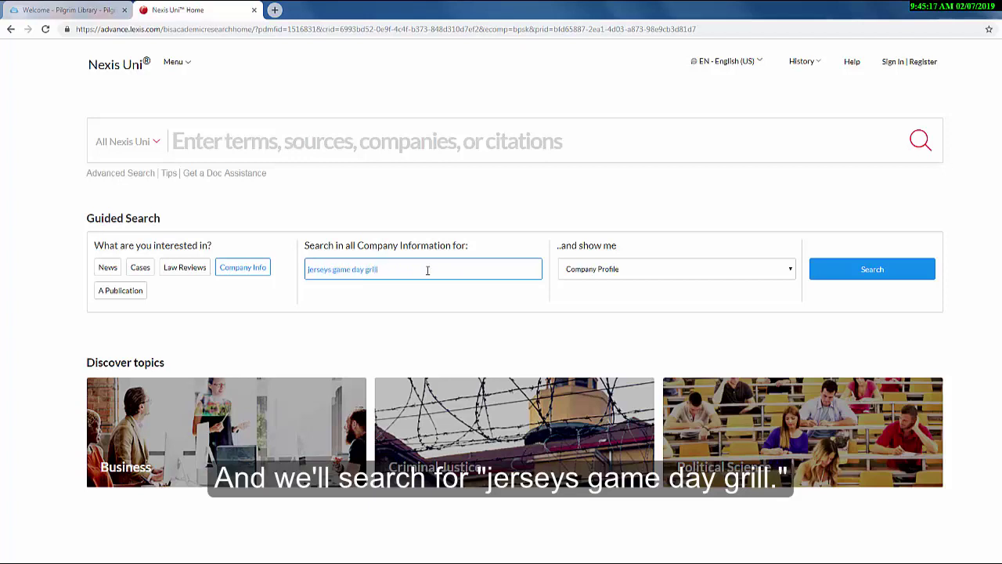
click(866, 274)
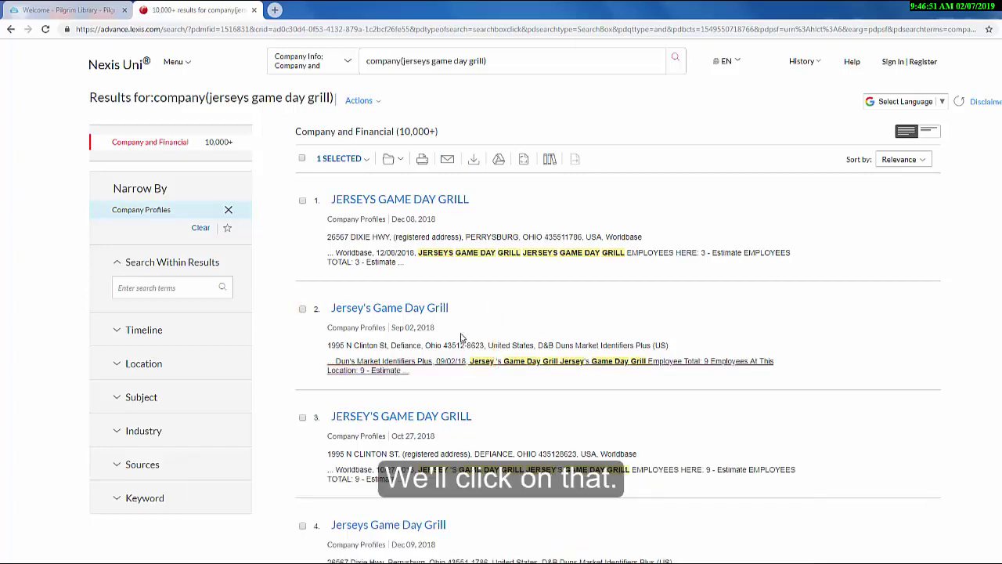
- Open the Jersey's Game Day Grill profile dated Sep 02, 2018, review its company details and generate its APA citation
click(433, 309)
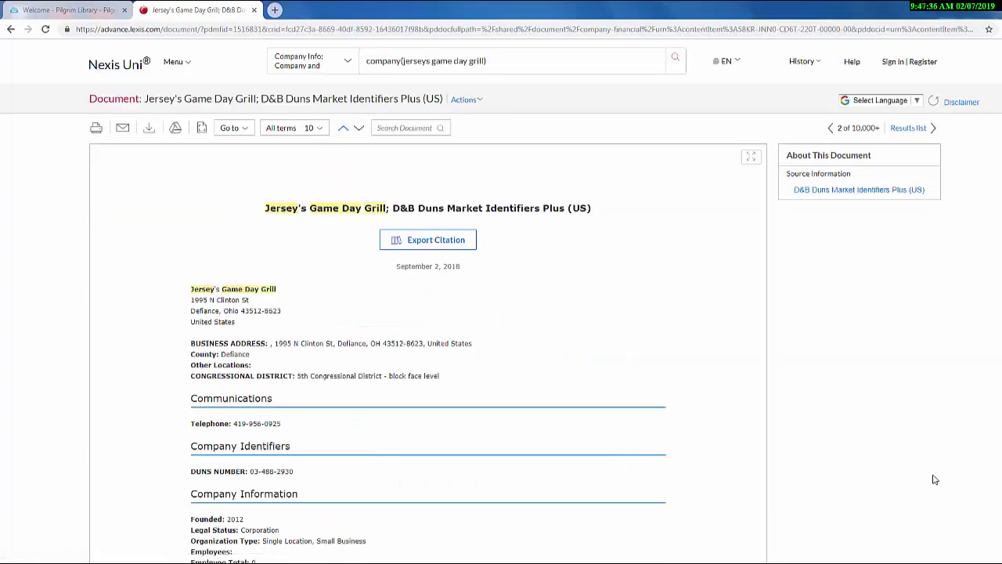
scroll(930, 476, down, 3)
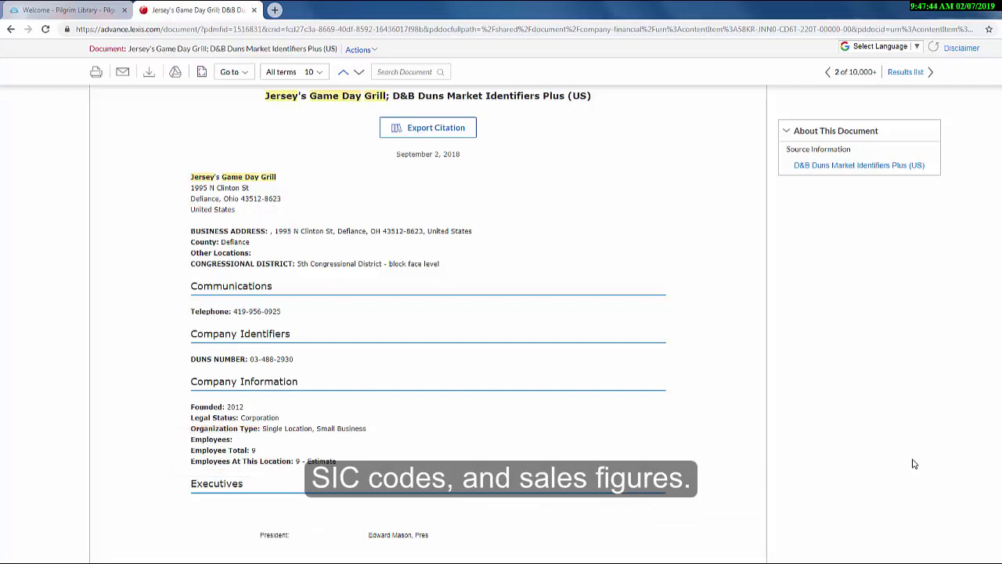
scroll(895, 446, down, 1)
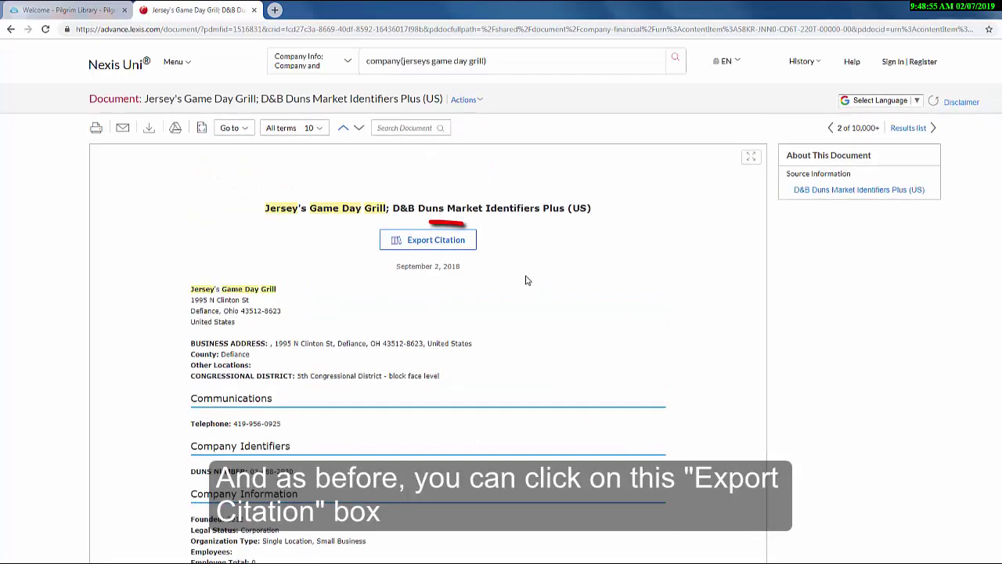
click(460, 243)
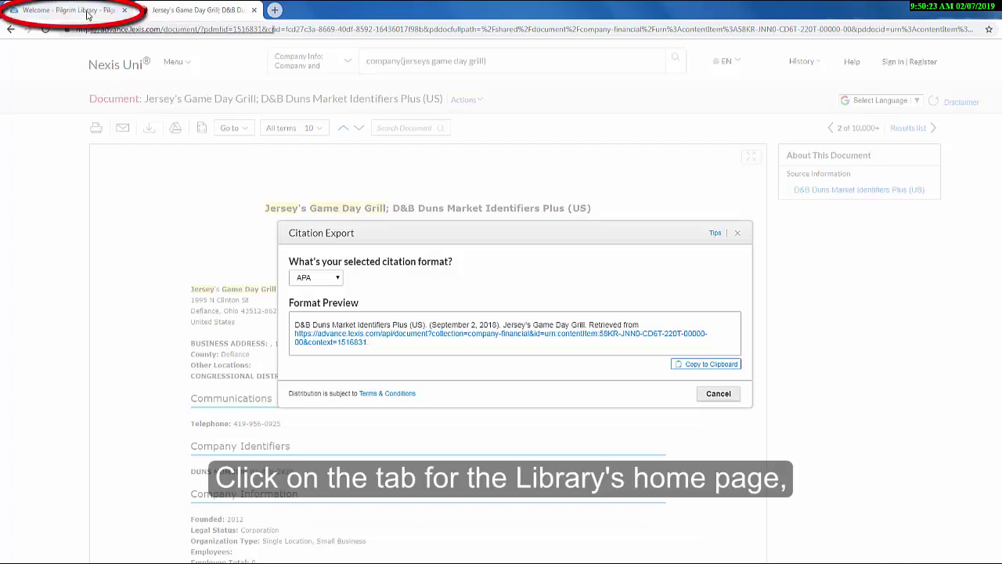
- Go back to the Pilgrim Library home page and open the Staff Contact page
click(87, 15)
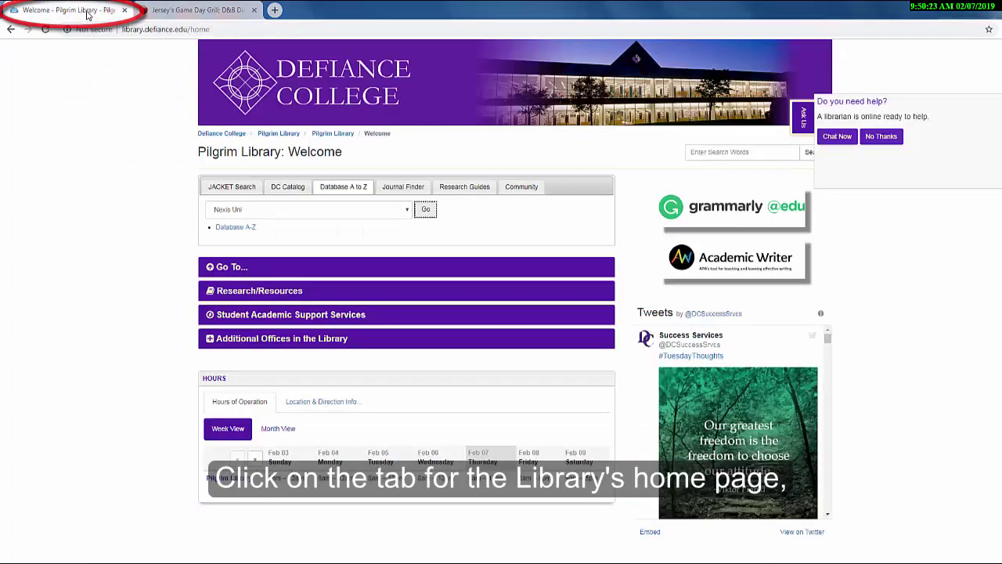
click(231, 269)
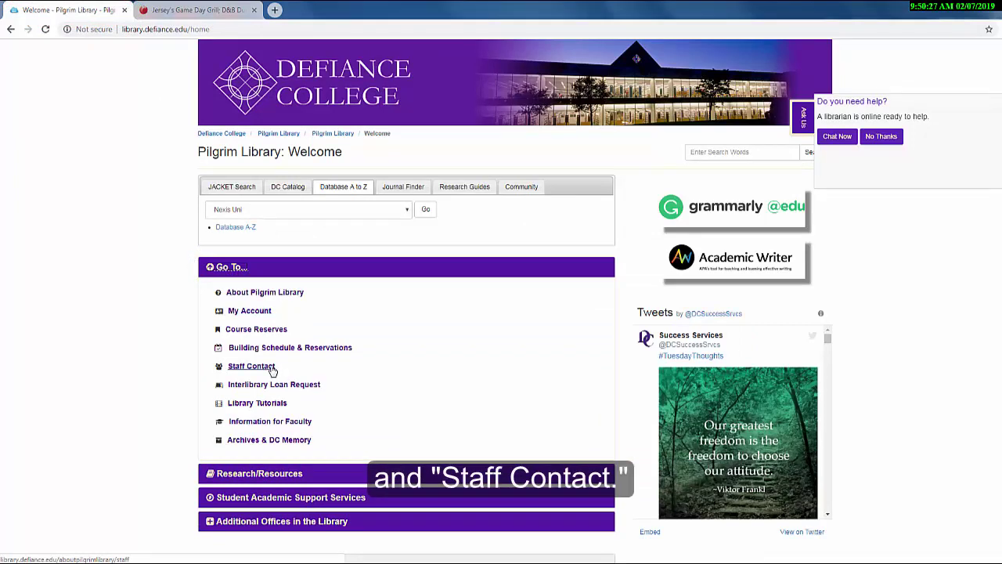
click(270, 368)
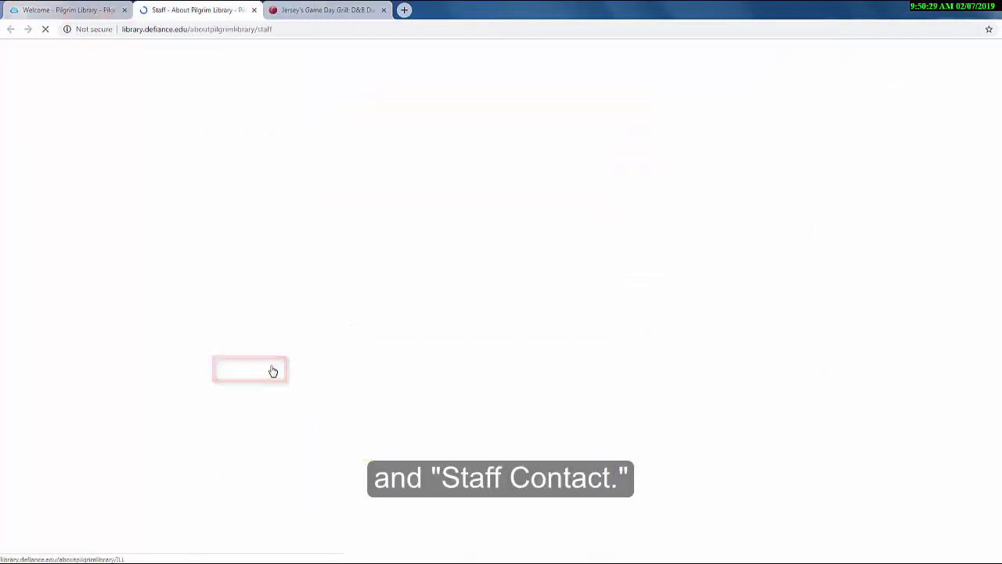